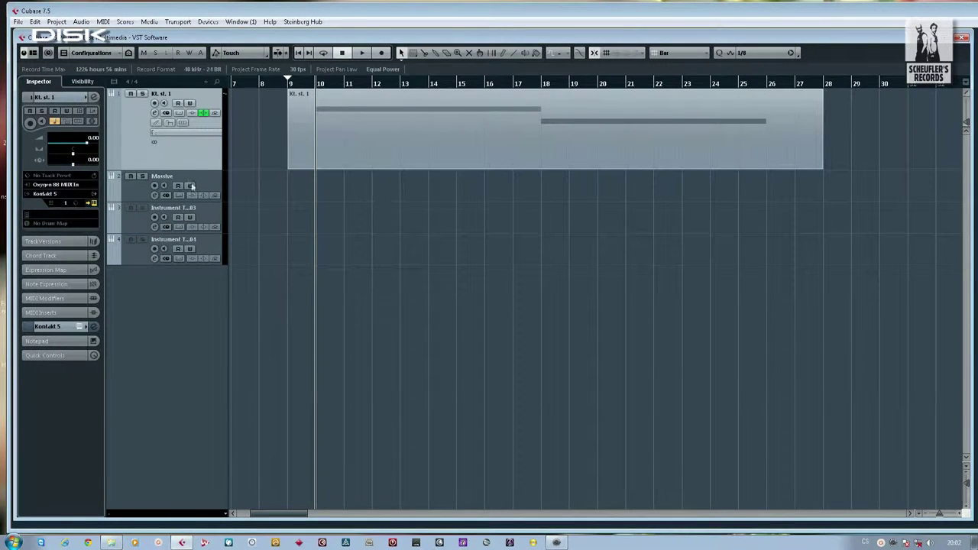
- Open the channel settings of the Kt. st. 1 track and bring up the presets available for its channel strip
click(154, 113)
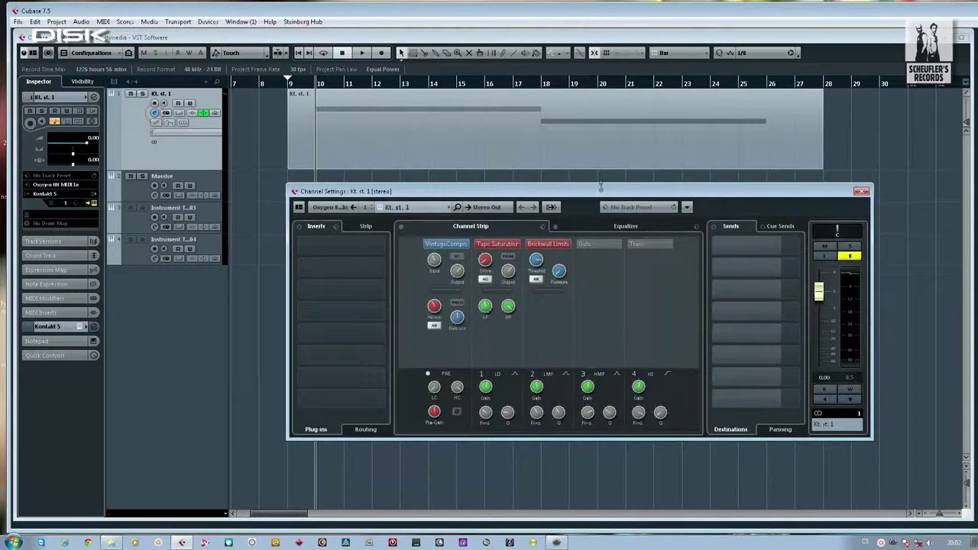
drag(619, 196, 624, 199)
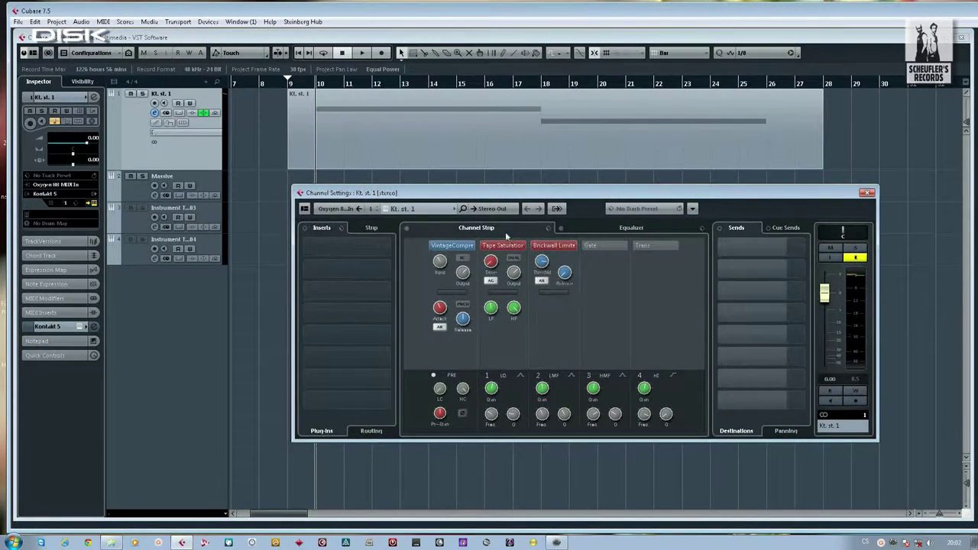
click(548, 230)
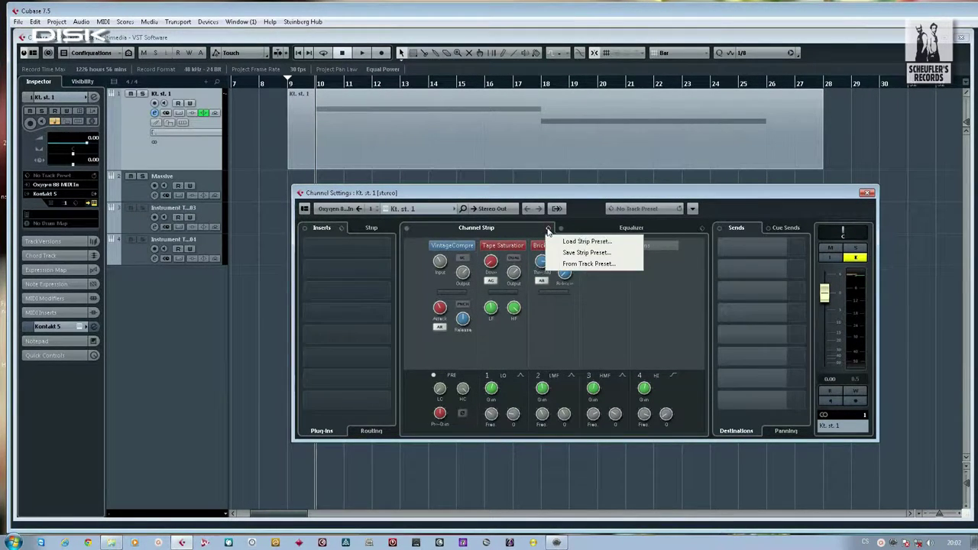
click(585, 241)
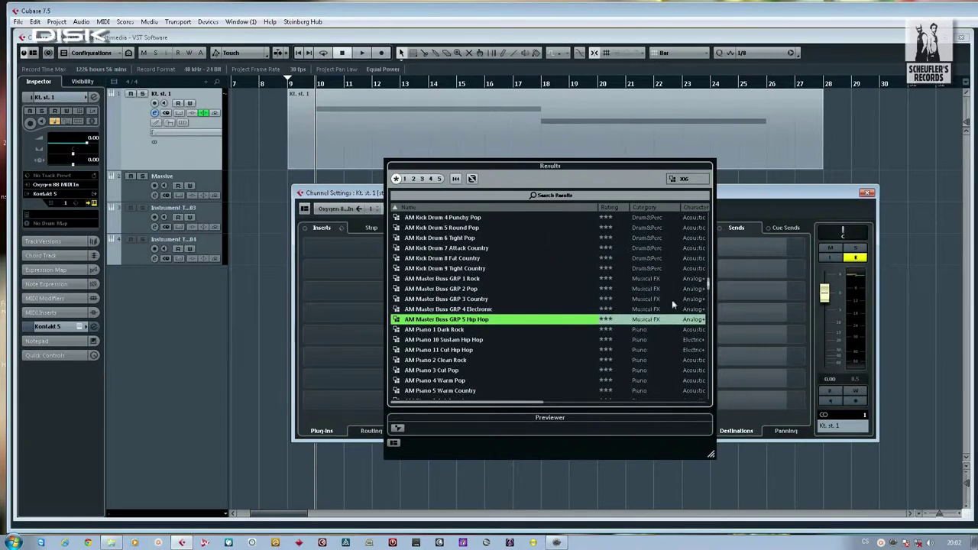
- Examine the range of strip presets for drums, guitars, bass and other instruments, and close the list without loading one
scroll(627, 327, up, 10)
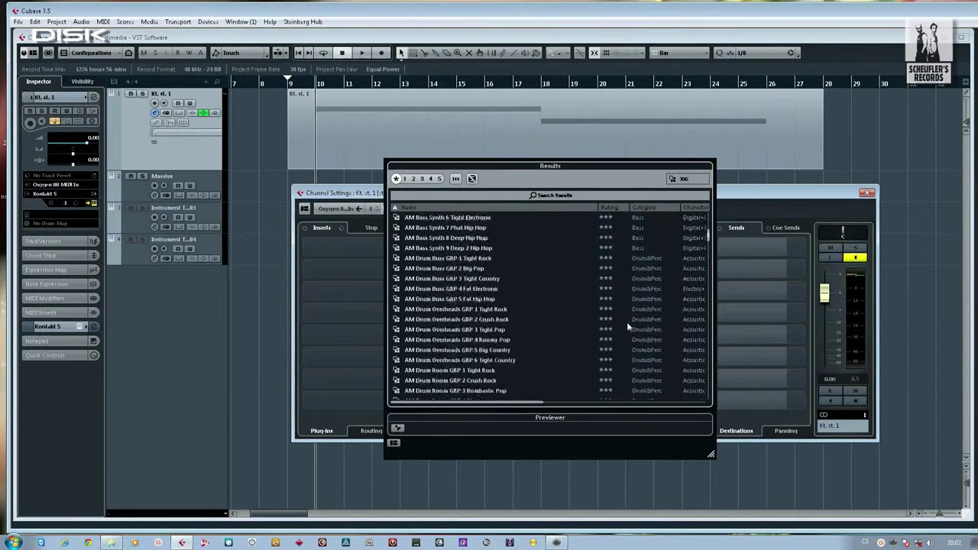
scroll(627, 327, down, 5)
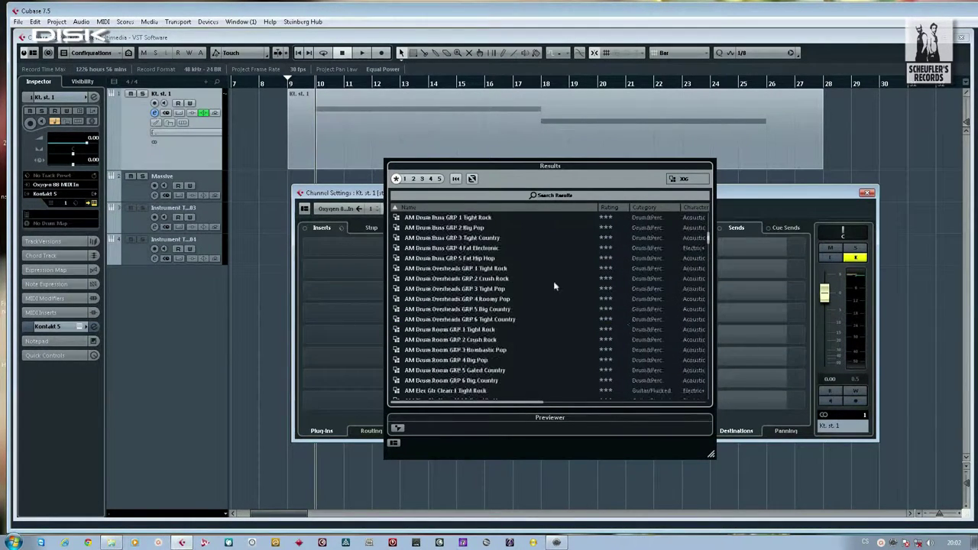
scroll(463, 285, down, 5)
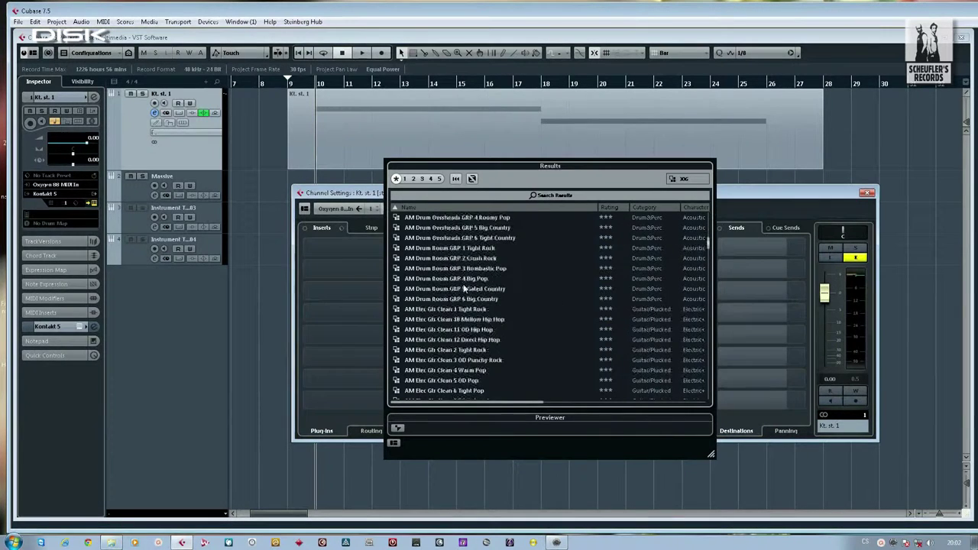
scroll(464, 288, down, 4)
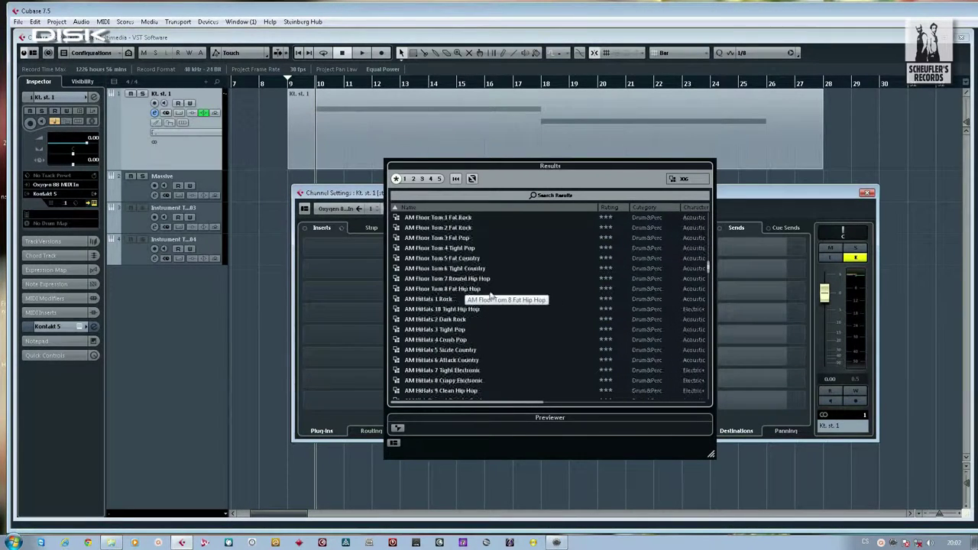
scroll(528, 291, up, 3)
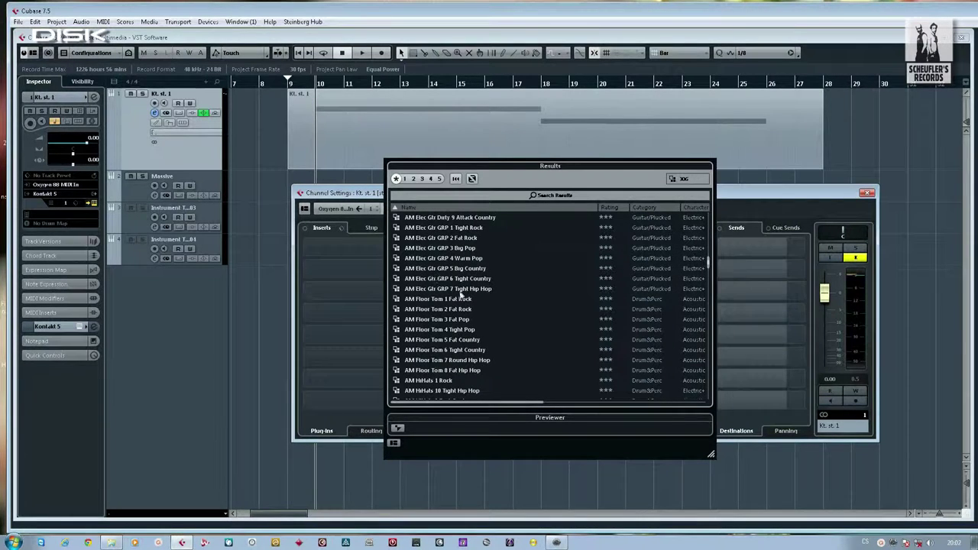
scroll(496, 298, up, 10)
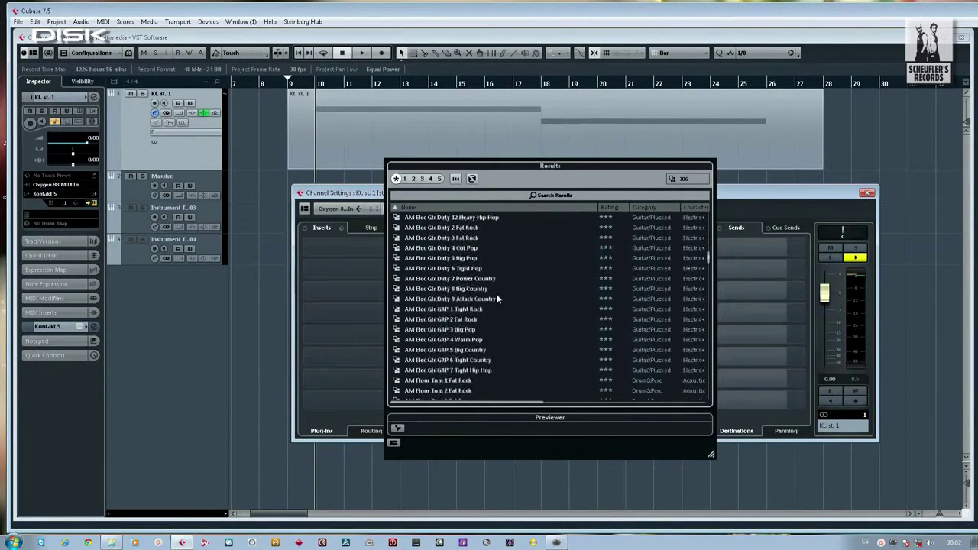
scroll(497, 298, up, 10)
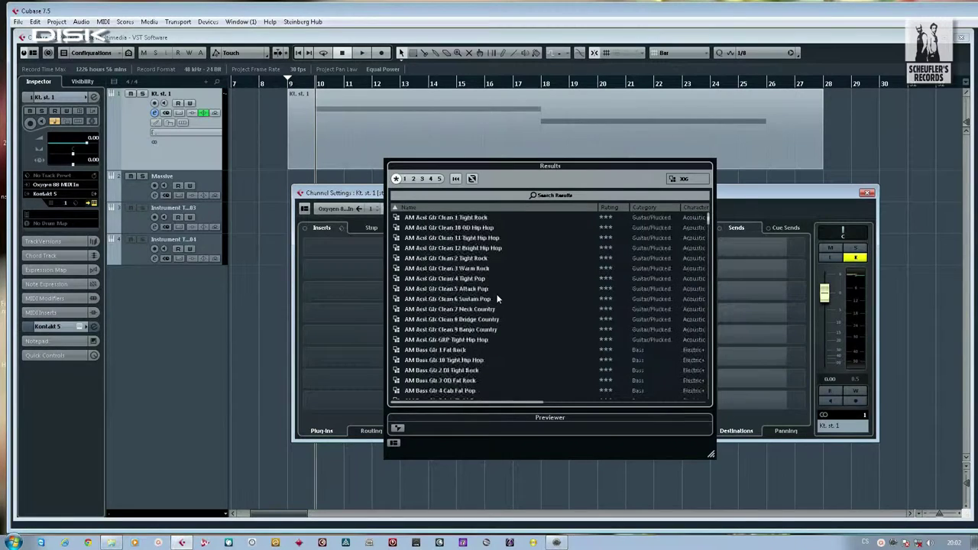
scroll(496, 299, down, 15)
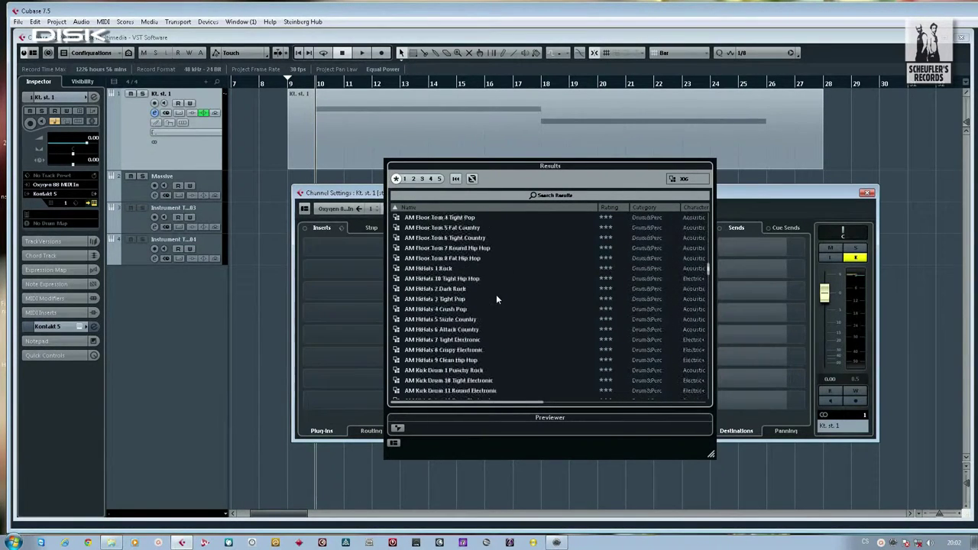
scroll(496, 299, up, 5)
scroll(496, 295, up, 6)
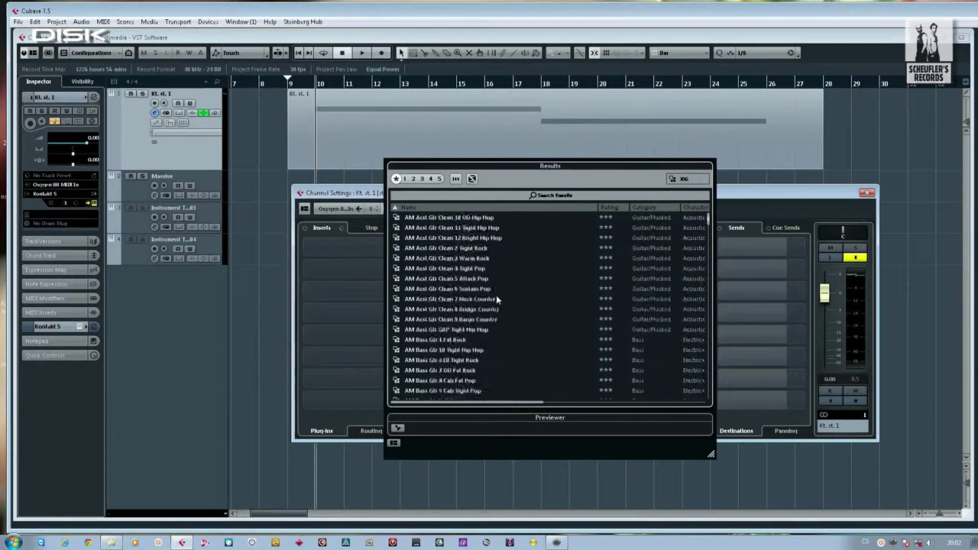
click(739, 194)
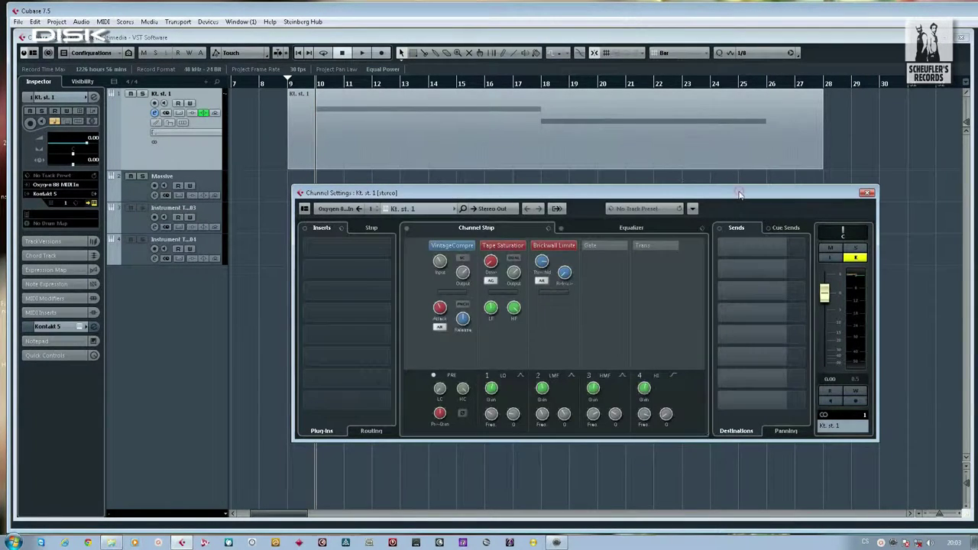
- Compare the Equalizer curve view with the Channel Strip view of Kt. st. 1, ending on the Channel Strip
click(597, 229)
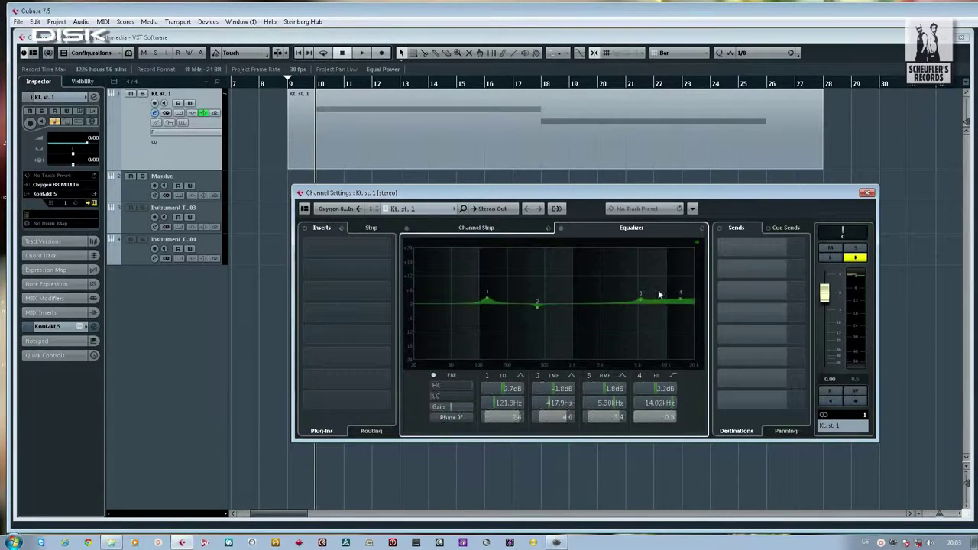
click(524, 228)
click(612, 228)
click(524, 228)
click(588, 229)
click(449, 229)
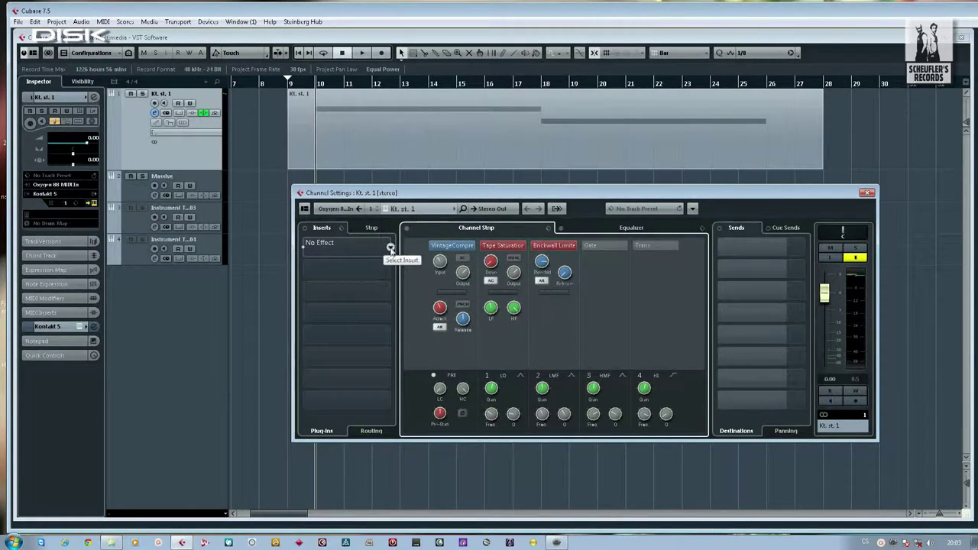
- Load the Brickwall Limiter from the Dynamics effects into the first insert slot of Kt. st. 1 and close its plug-in window
click(390, 249)
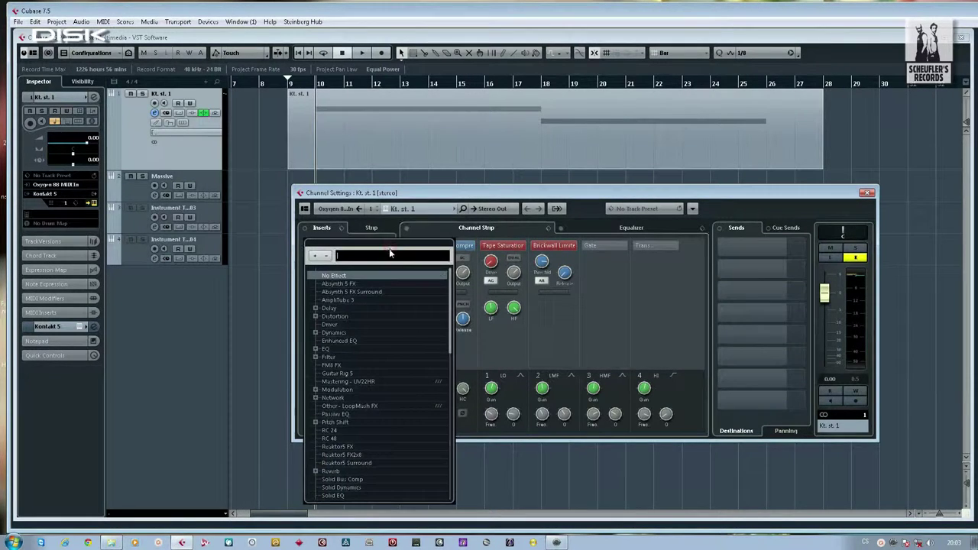
click(316, 333)
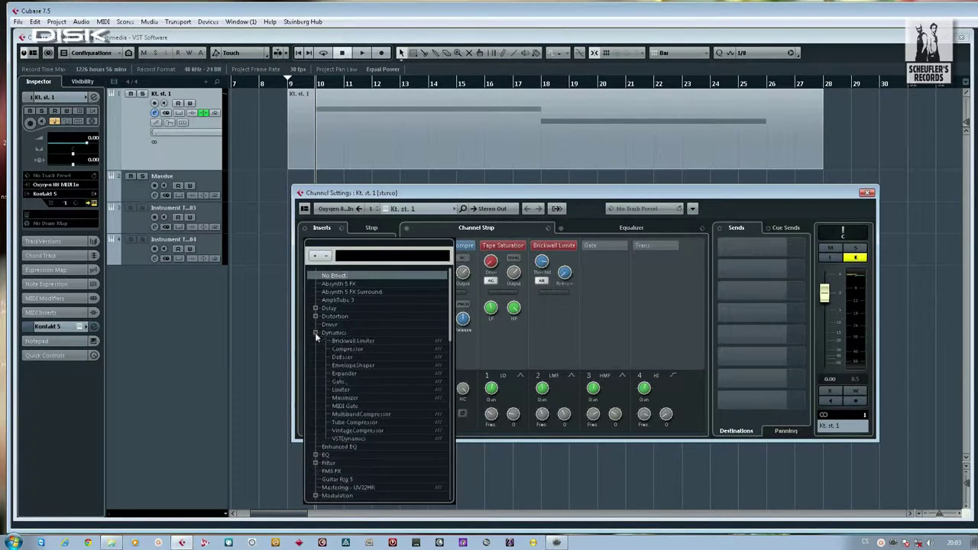
scroll(401, 315, down, 2)
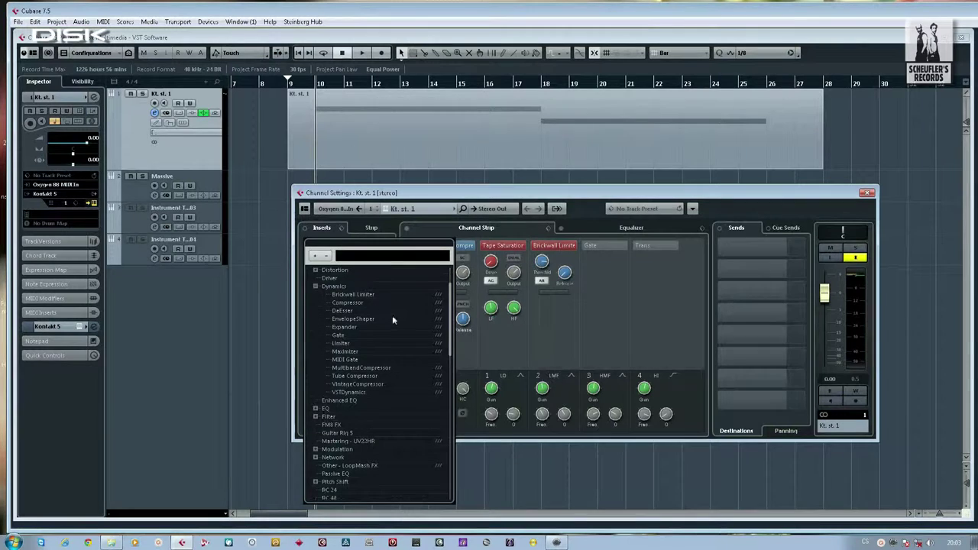
click(354, 297)
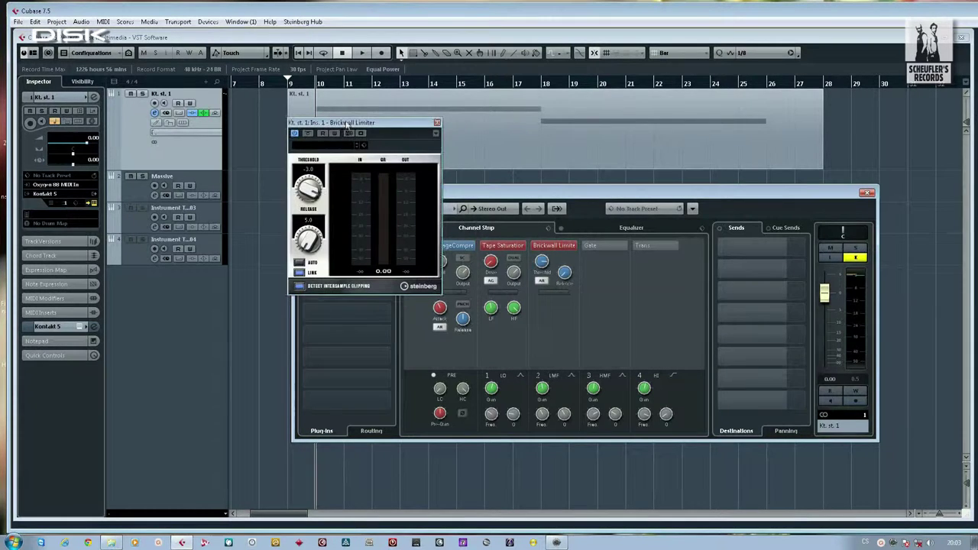
drag(357, 124, 337, 122)
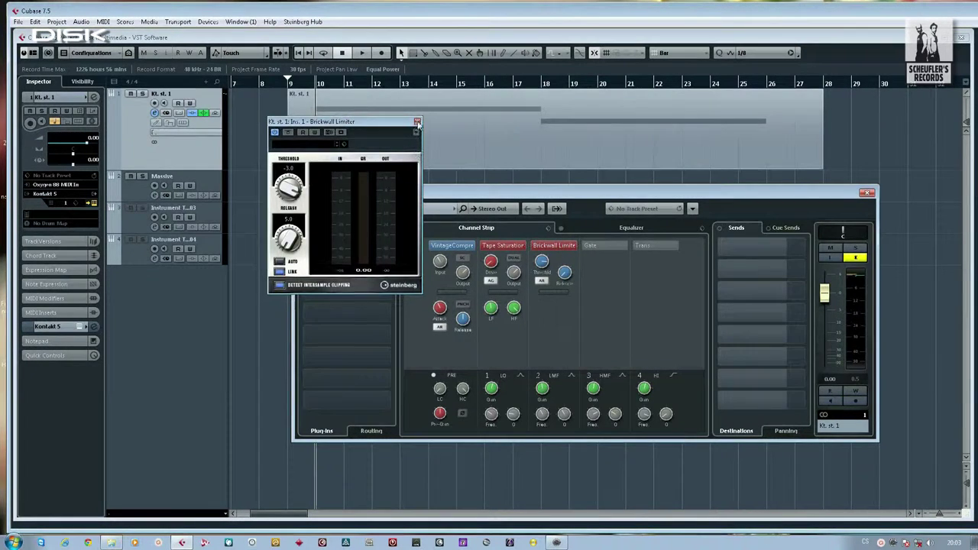
click(417, 123)
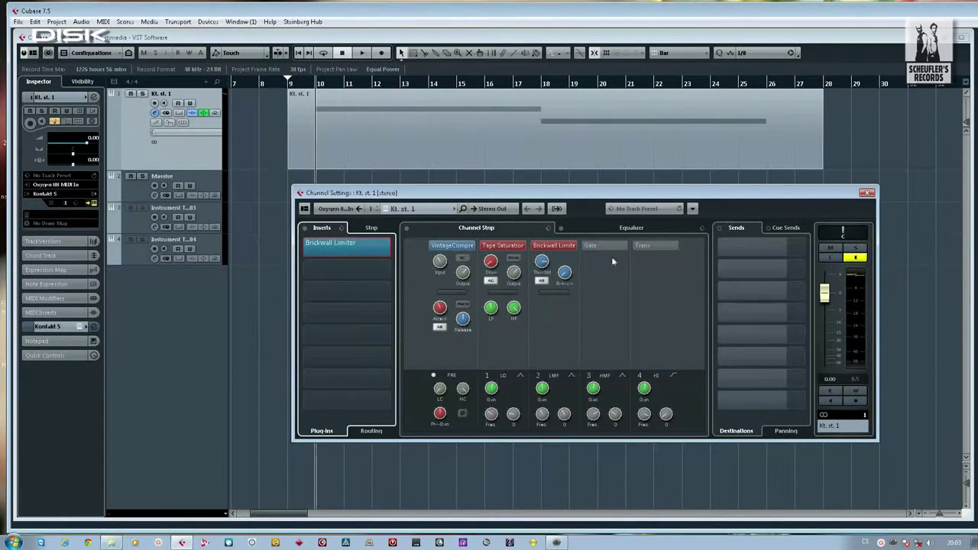
- Set the first insert slot of Kt. st. 1 to No Effect and close the channel settings
click(390, 249)
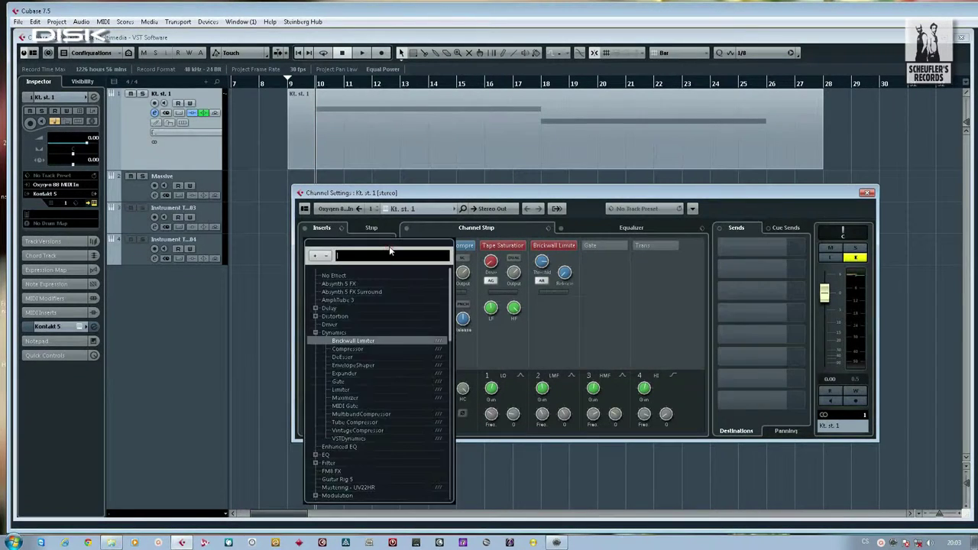
scroll(373, 390, down, 2)
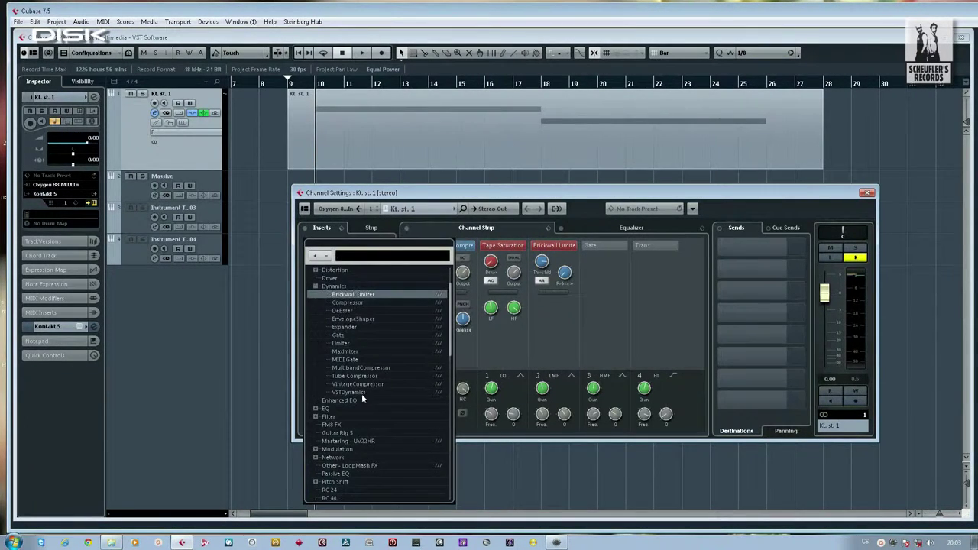
scroll(361, 393, down, 6)
scroll(358, 398, up, 8)
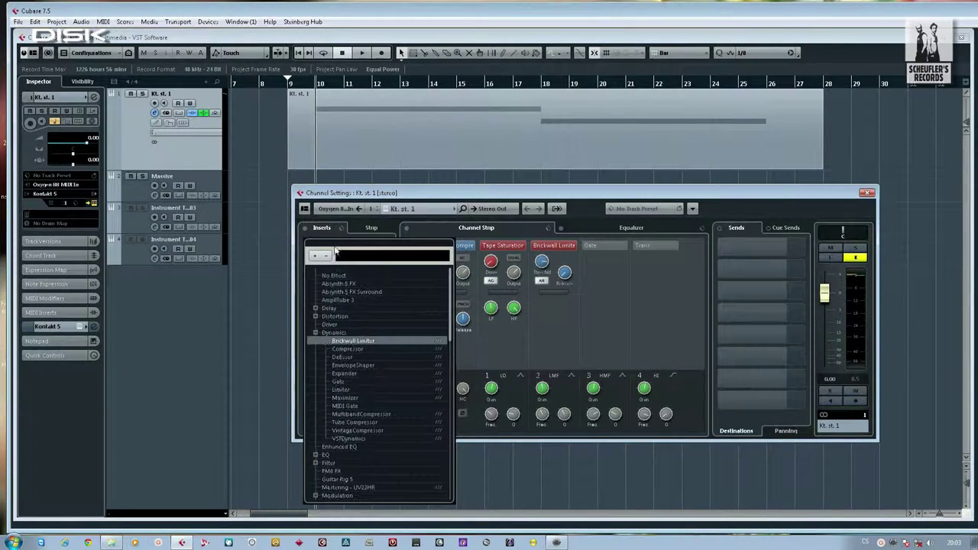
click(337, 275)
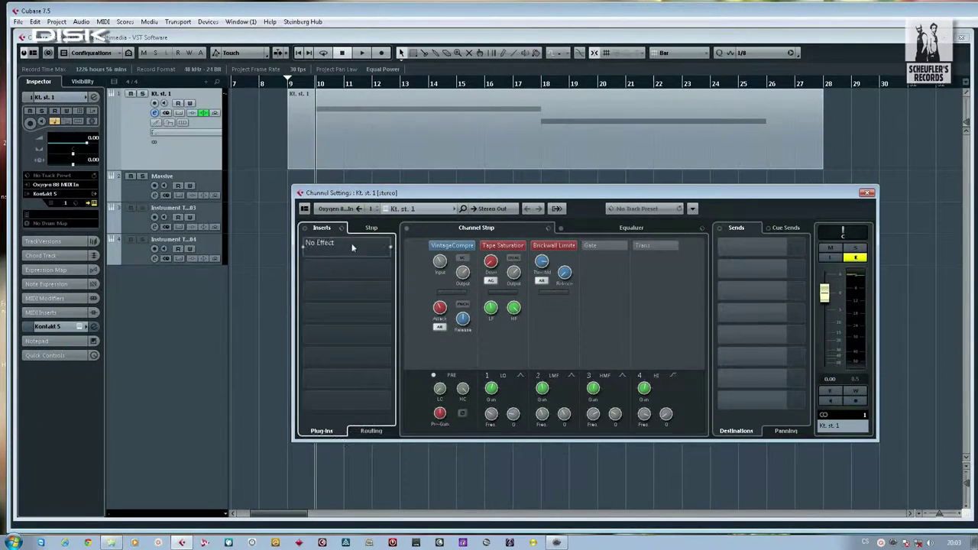
drag(576, 198, 592, 214)
click(880, 211)
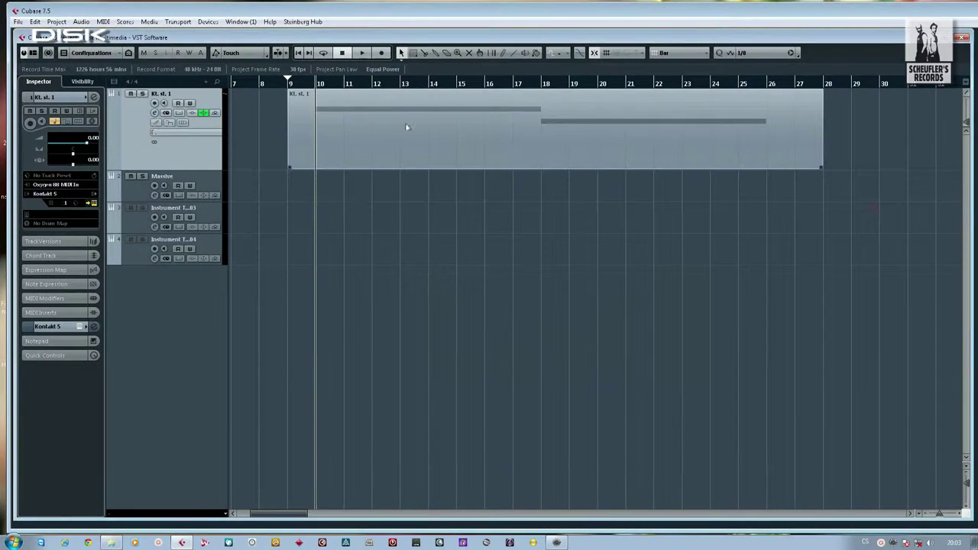
- Set the locator range from bar 10 to bar 18 and start playback
drag(288, 79, 542, 120)
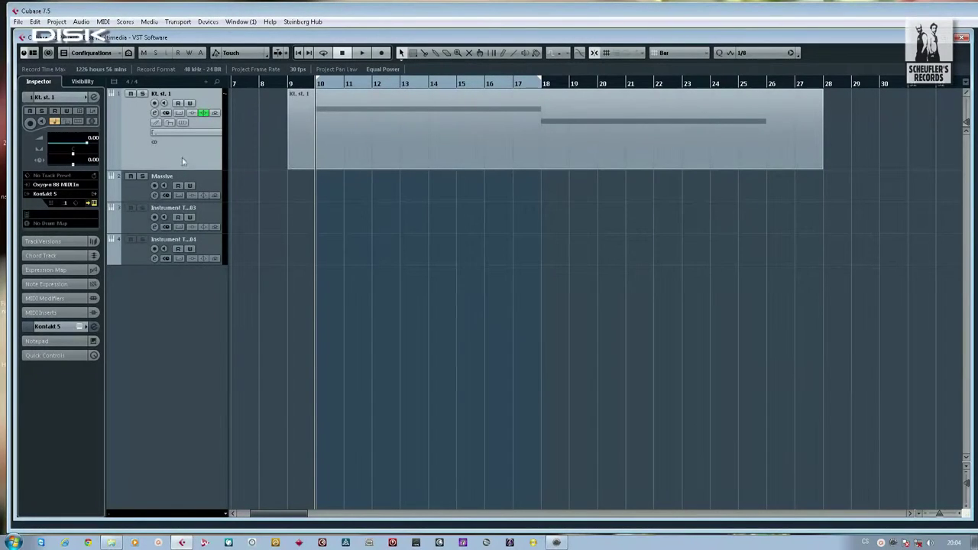
click(363, 53)
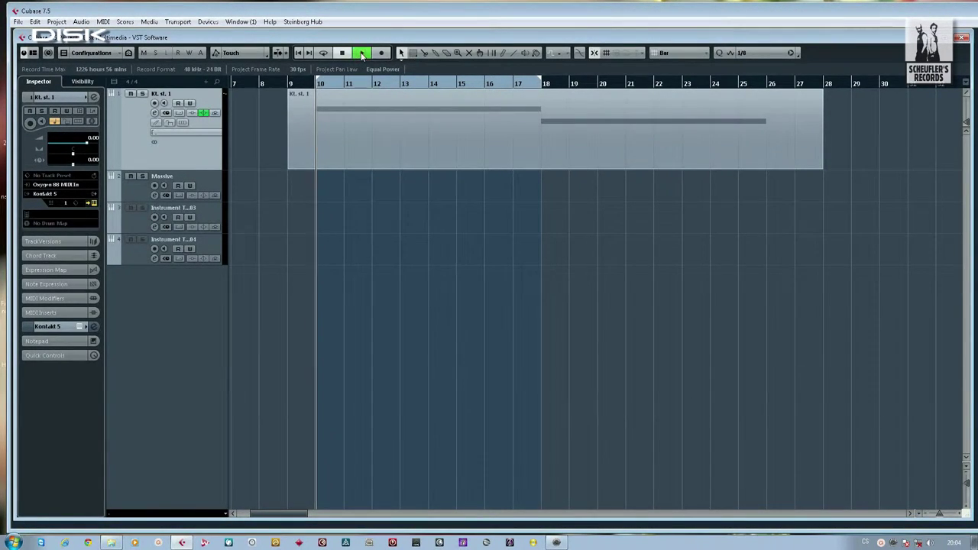
- Bypass the whole channel strip of Kt. st. 1 during playback and stop the transport
click(154, 113)
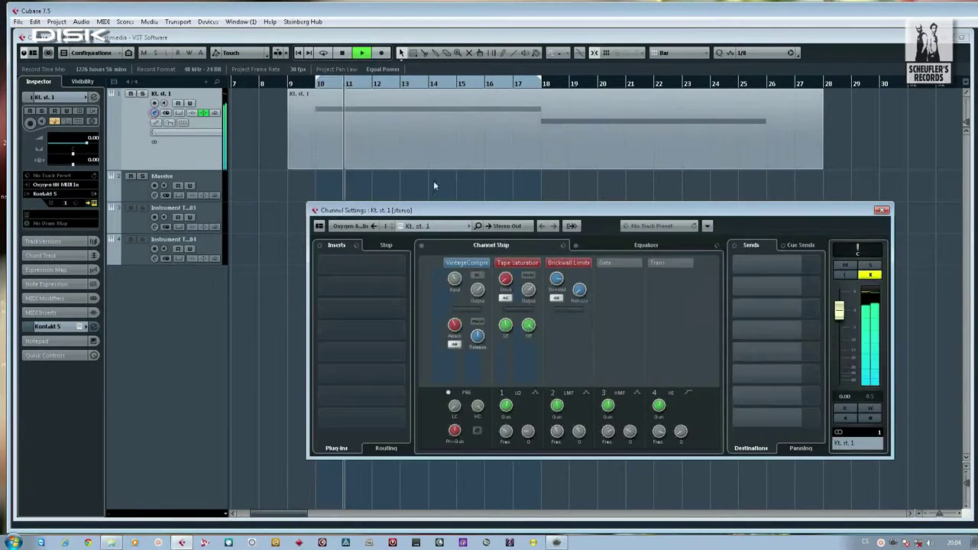
click(421, 247)
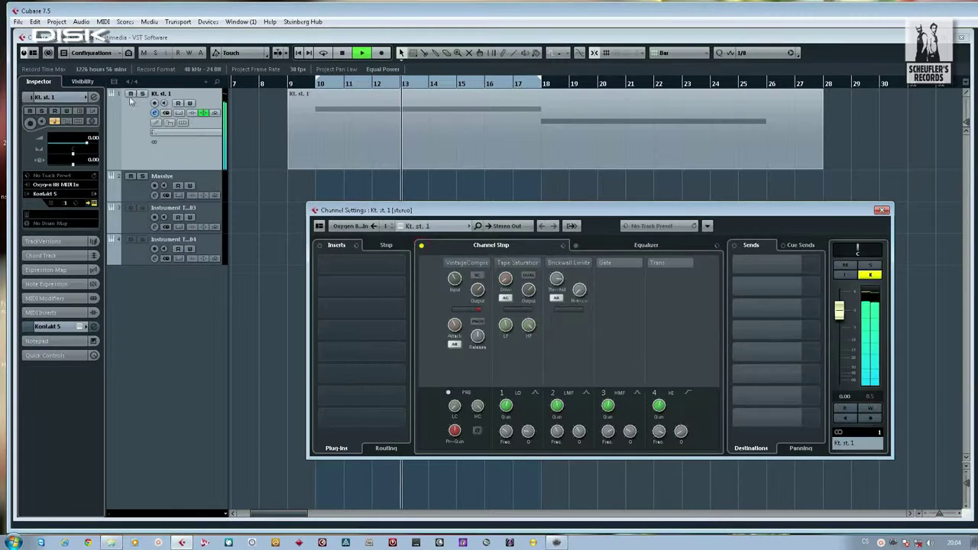
click(341, 54)
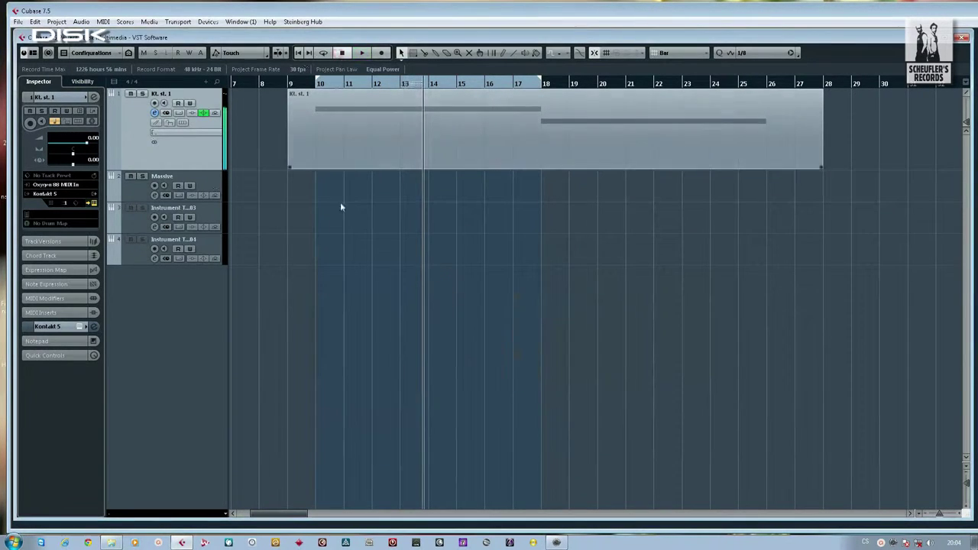
- Reopen the channel settings of Kt. st. 1 and switch the channel strip bypass off and on again
click(155, 113)
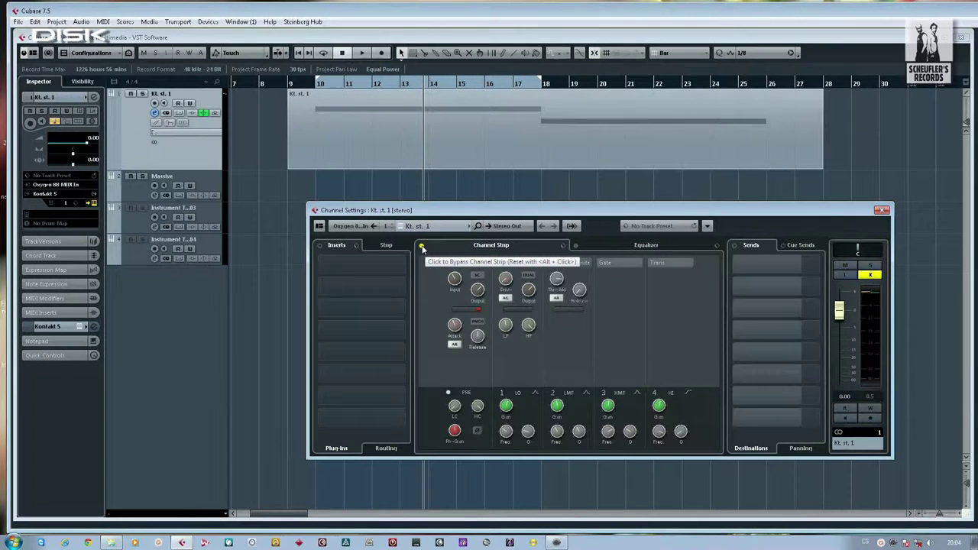
click(422, 248)
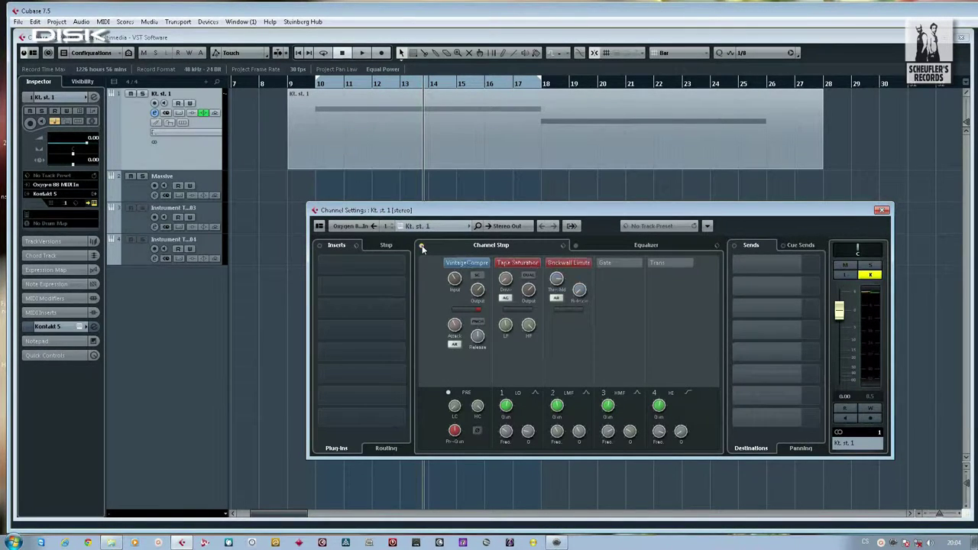
click(422, 248)
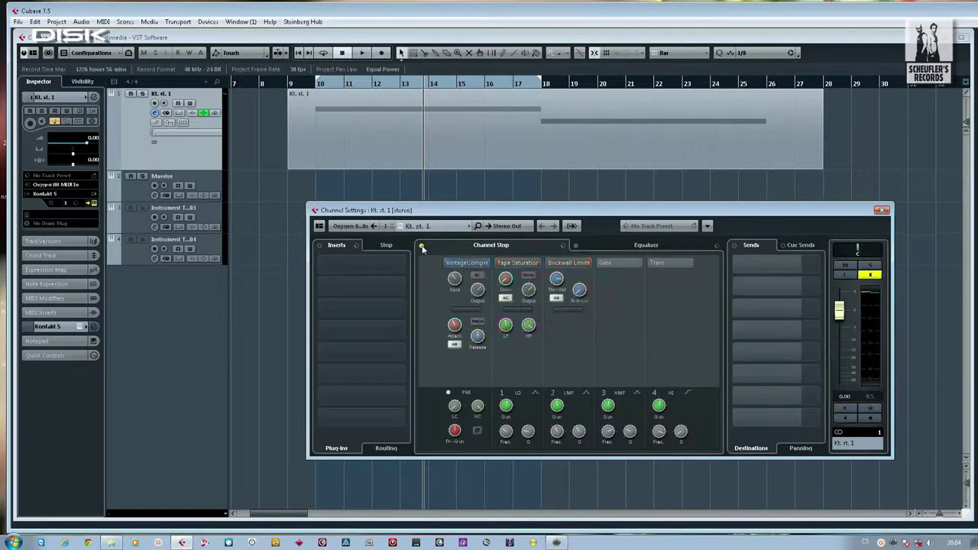
- Reactivate the bypassed channel strip of Kt. st. 1 and load the Noise Gate and EnvelopeShaper modules in its empty slots
click(423, 248)
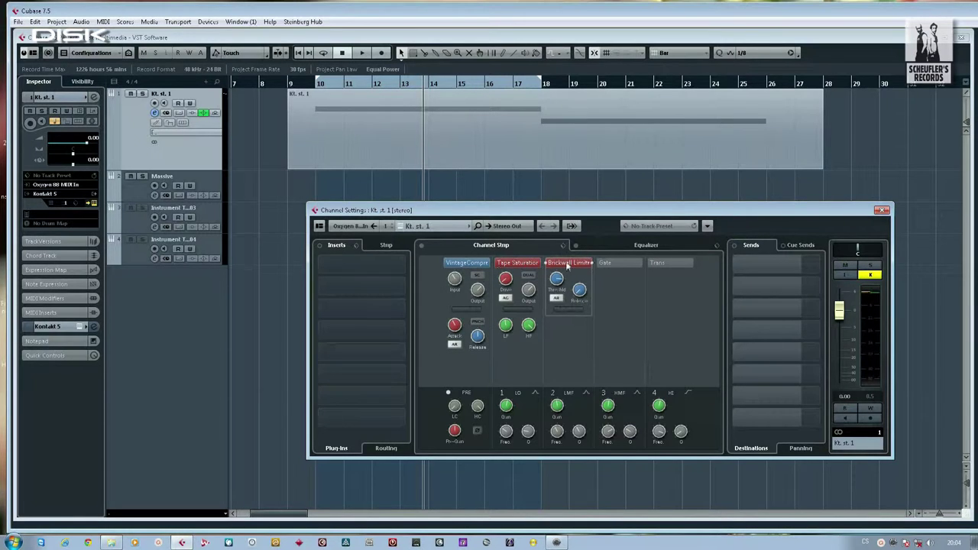
click(623, 263)
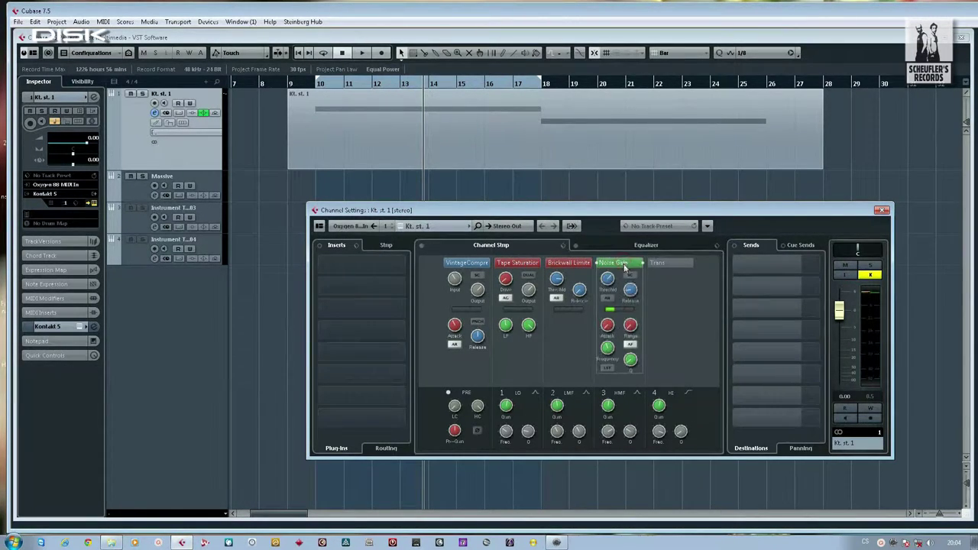
click(667, 264)
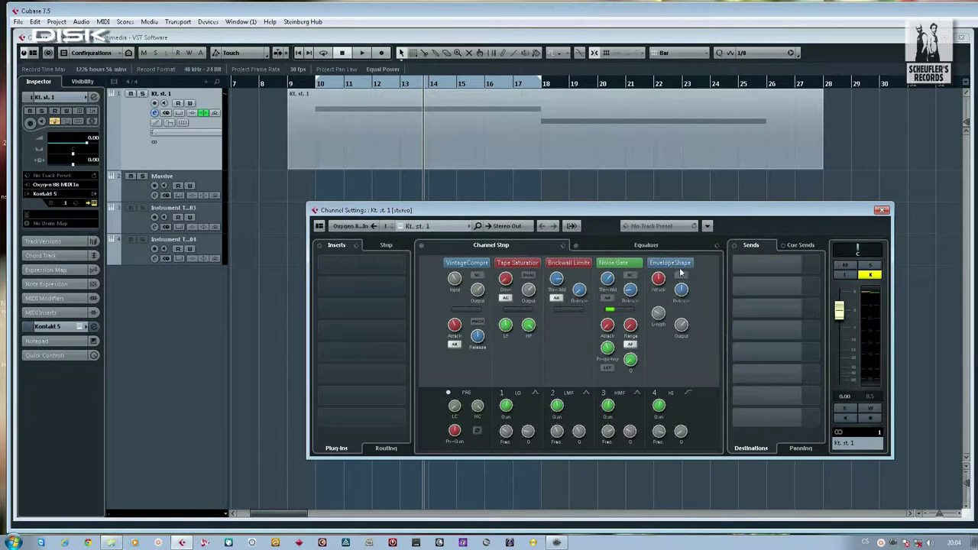
- Set the transient and gate modules of the channel strip back to Not Loaded
click(693, 264)
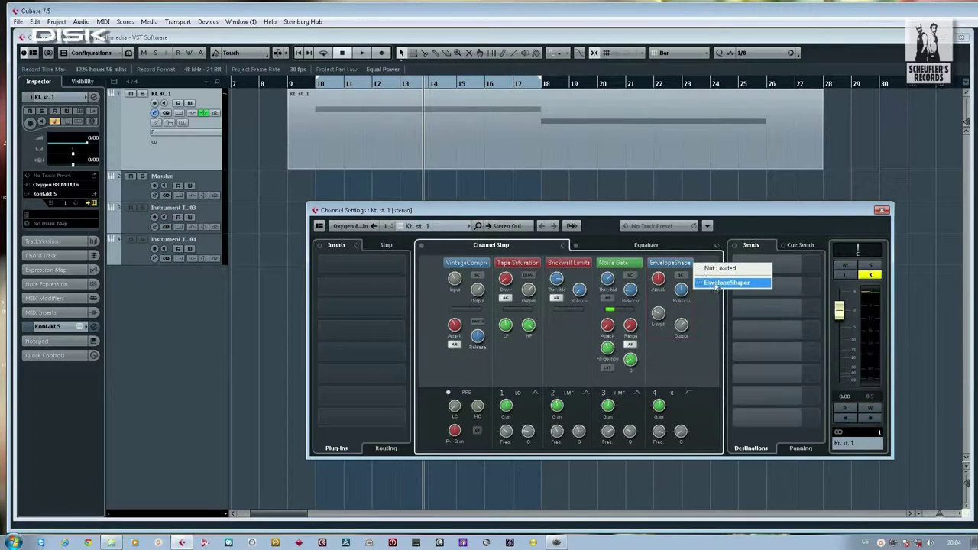
click(720, 268)
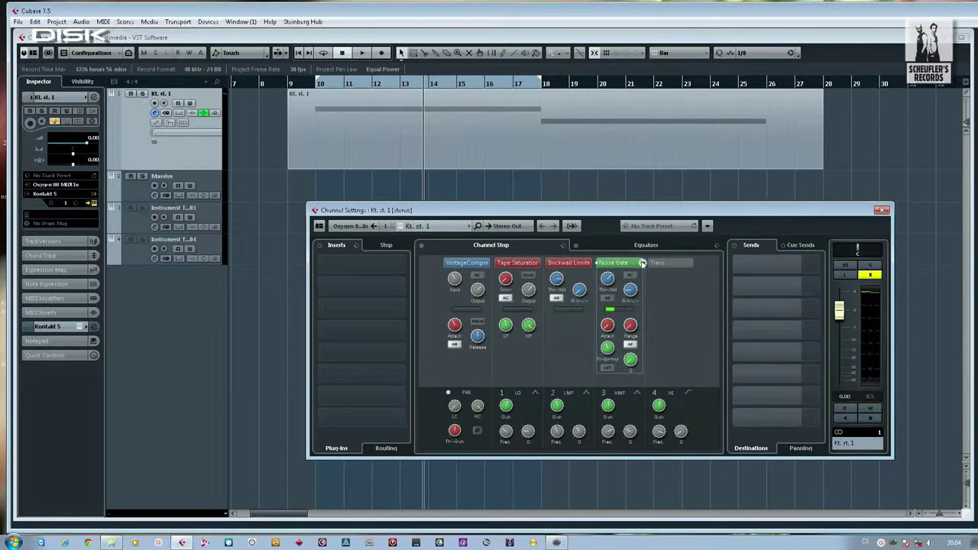
click(642, 263)
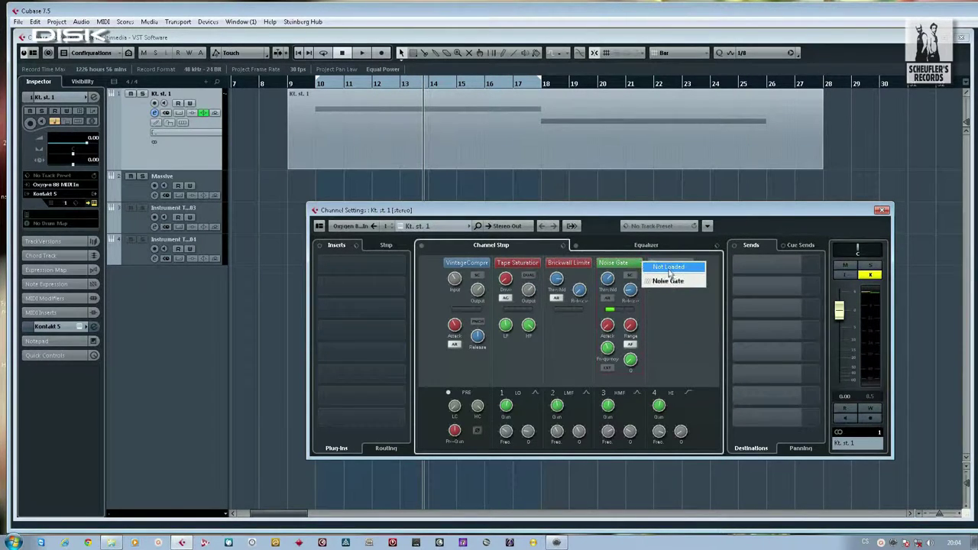
click(669, 268)
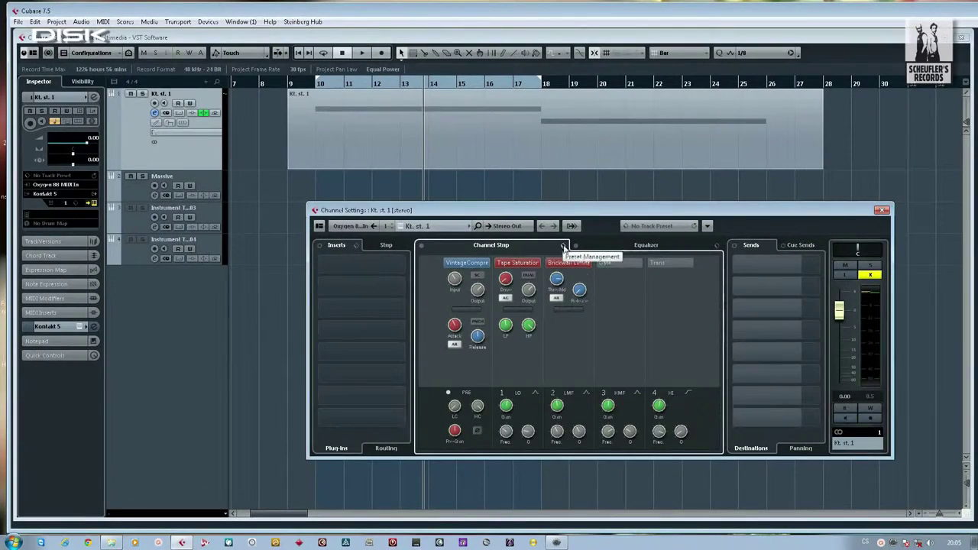
- Start playback and audition the strip presets AM Master Buss GRP 1 Rock and AM Master Buss GRP 2 Pop, keeping the Pop one
click(564, 249)
click(580, 258)
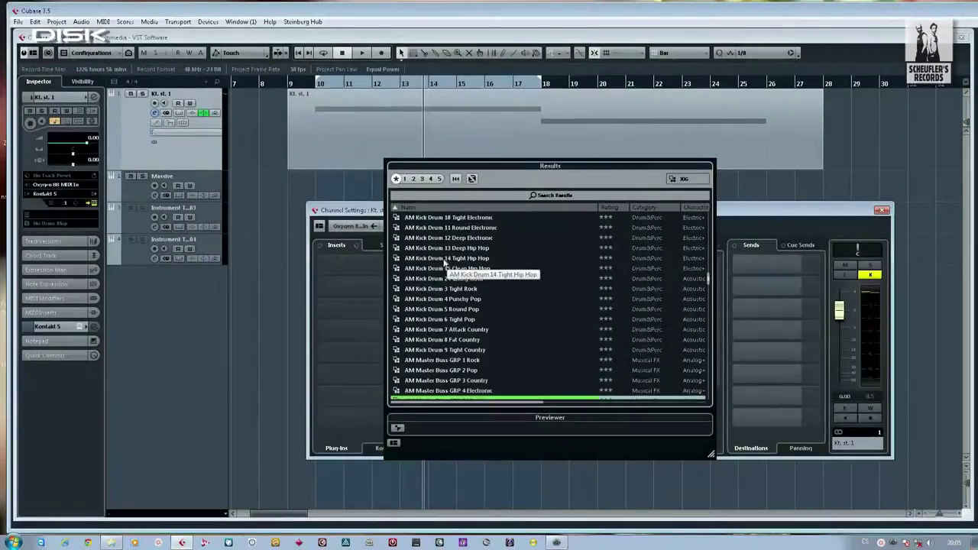
scroll(445, 267, up, 3)
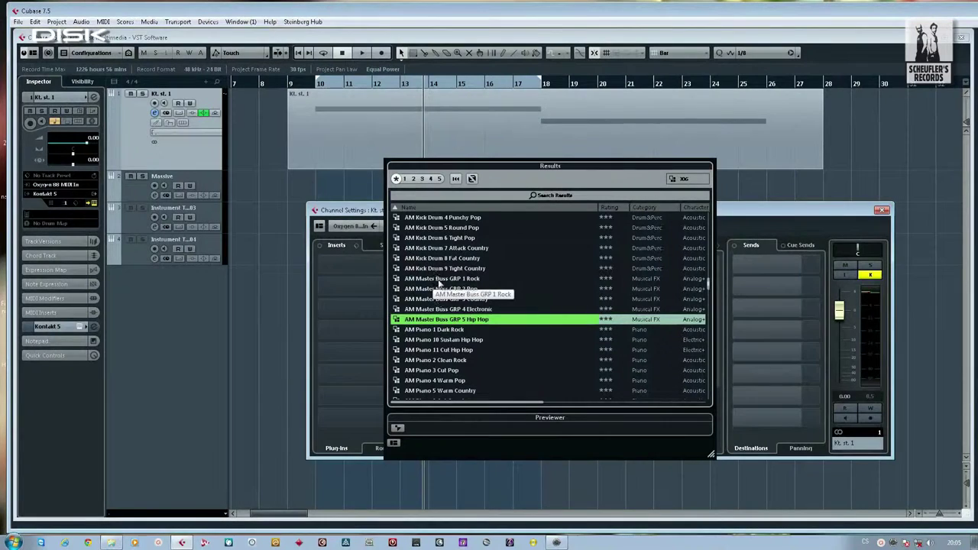
key(space)
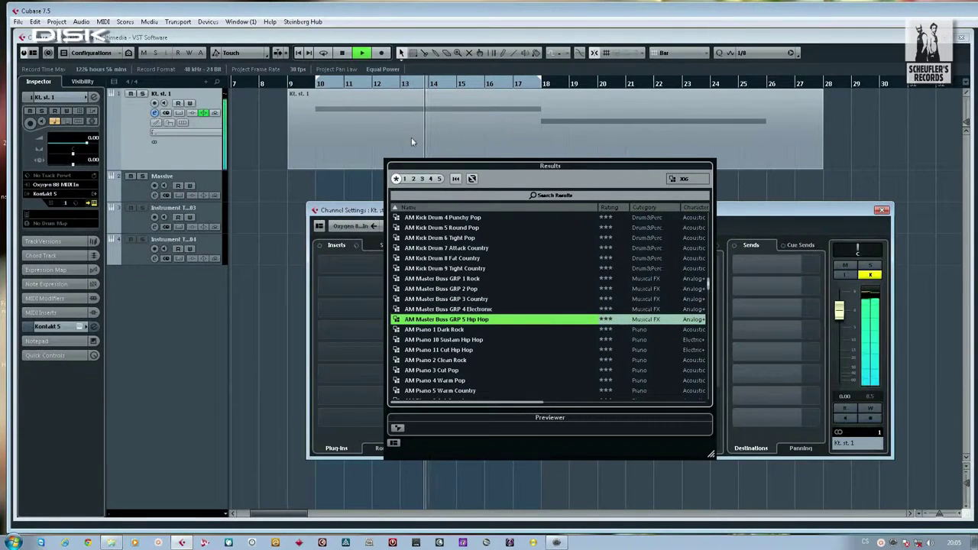
click(461, 280)
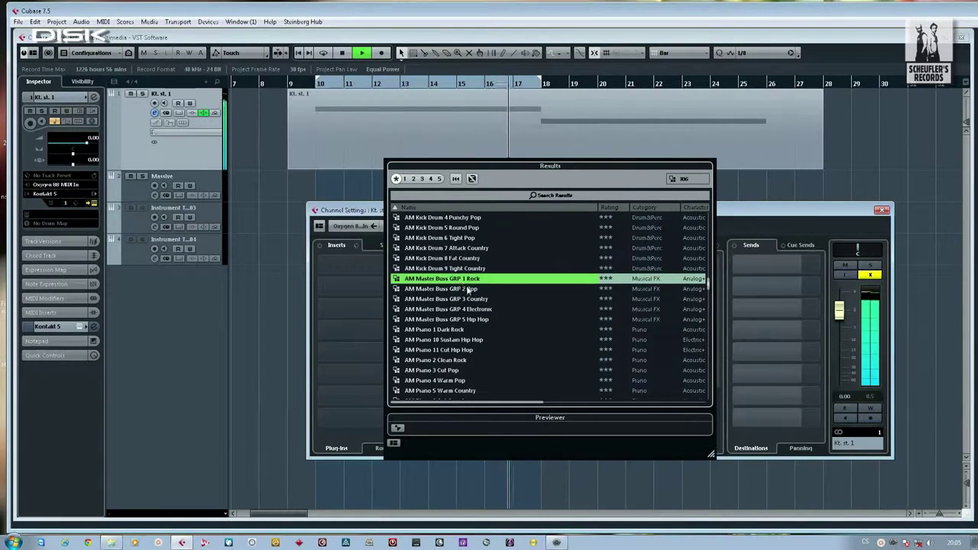
click(503, 289)
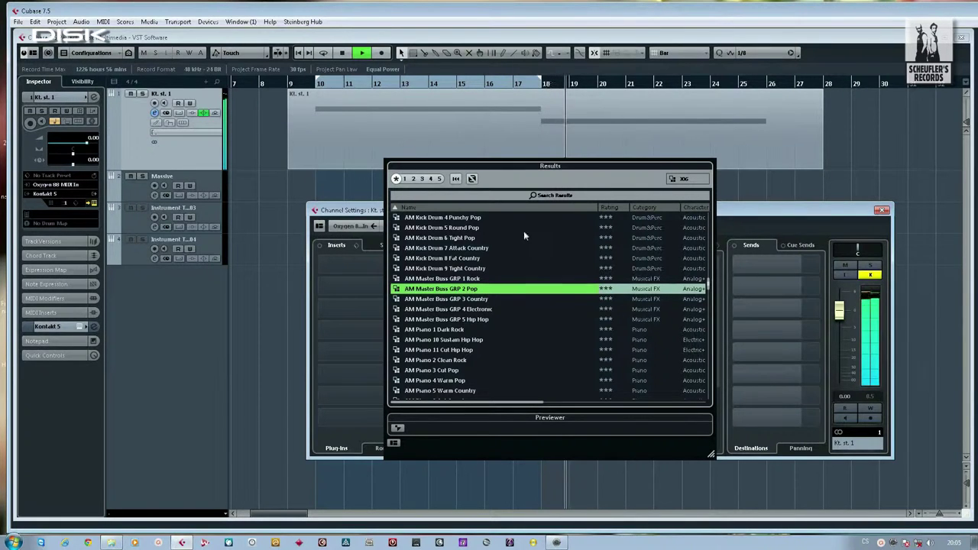
key(Escape)
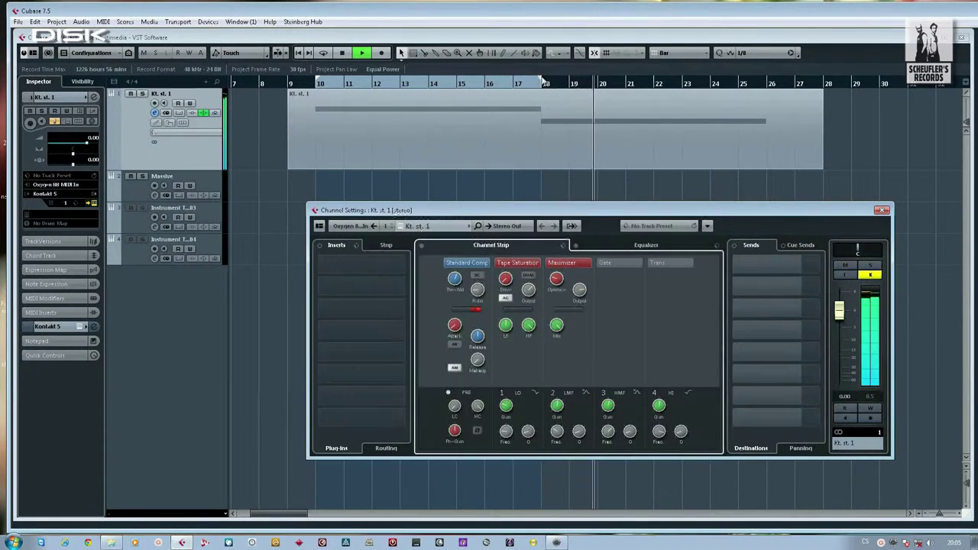
- Extend the locator range to end at bar 26 and turn on cycle playback
click(727, 135)
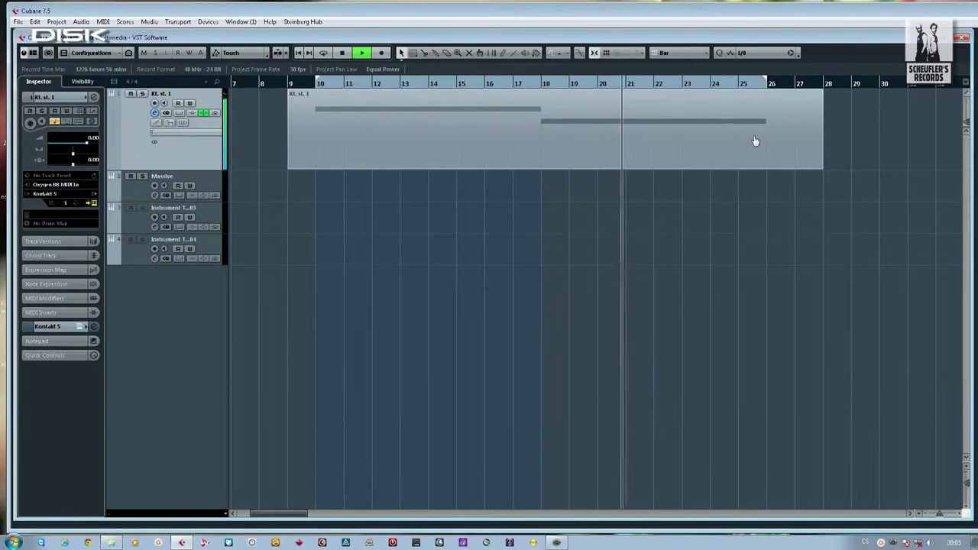
click(323, 53)
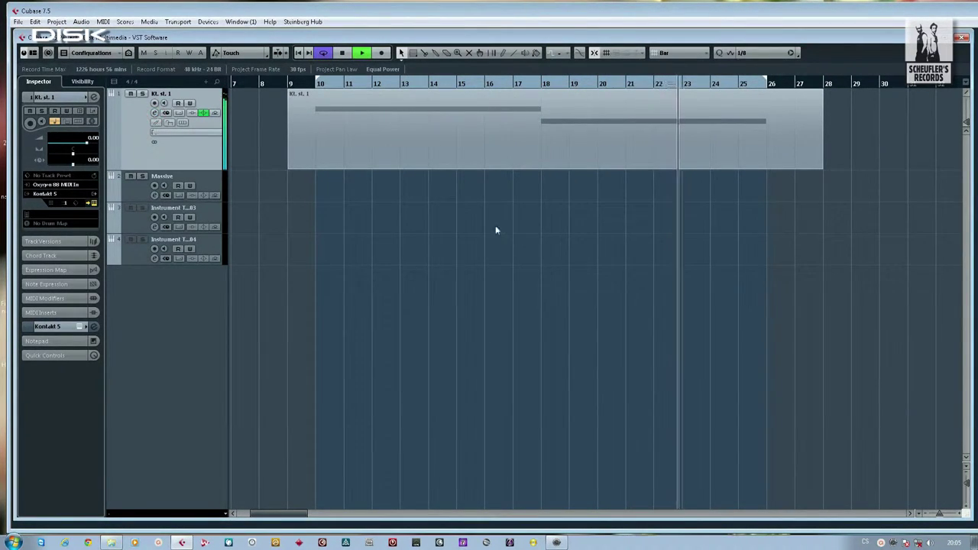
- Audition the Kt. st. 1 strip presets AM Master Buss GRP 3 Country and GRP 4 Electronic, and load AM Master Buss GRP 5 Hip Hop
key(e)
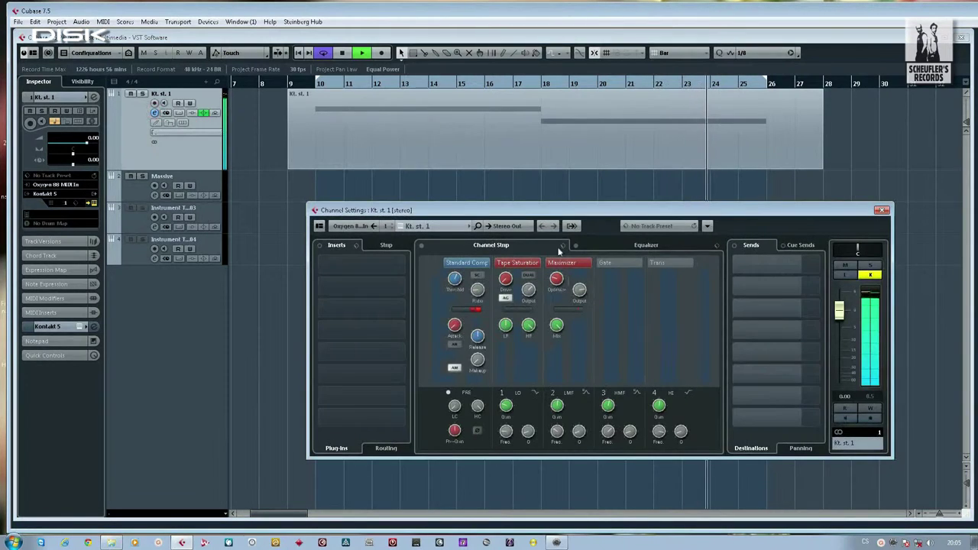
click(562, 245)
scroll(576, 280, down, 10)
click(464, 319)
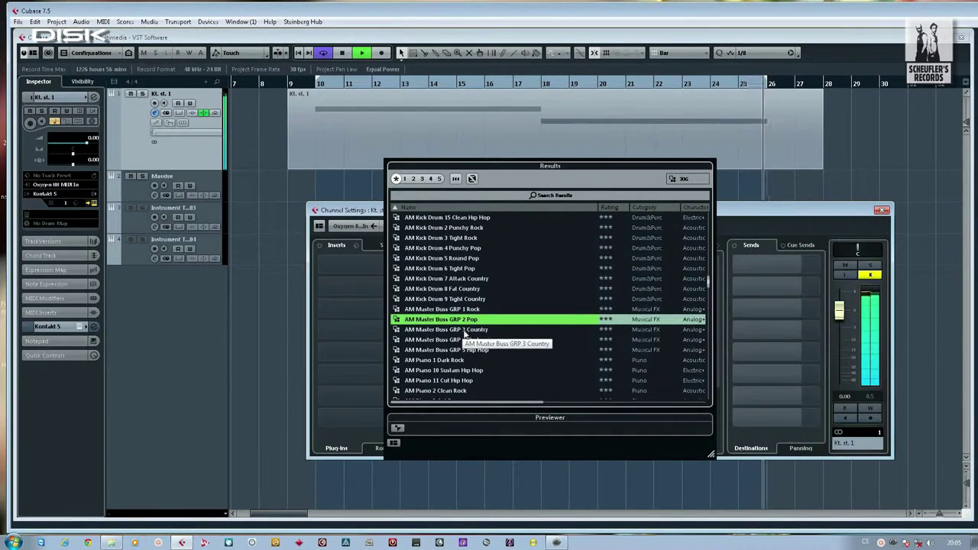
click(464, 329)
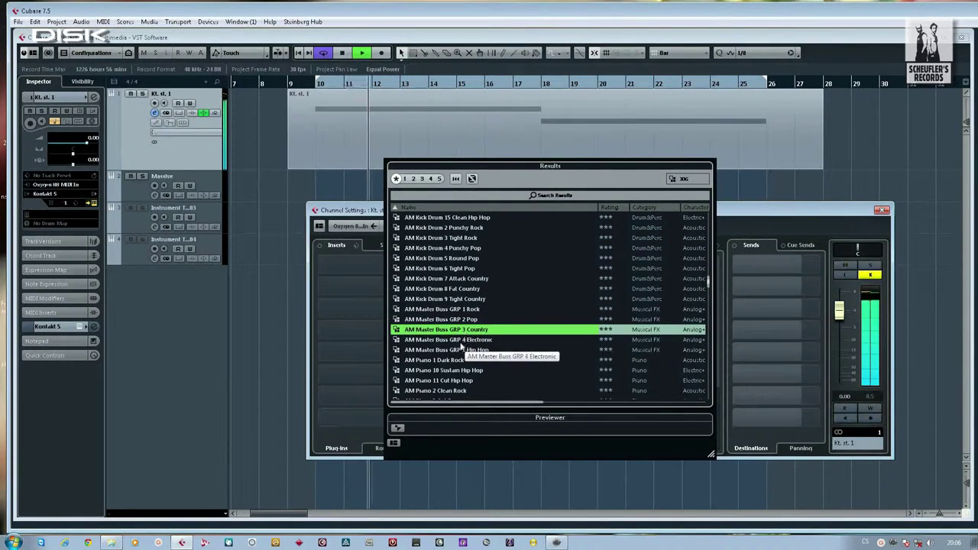
key(Down)
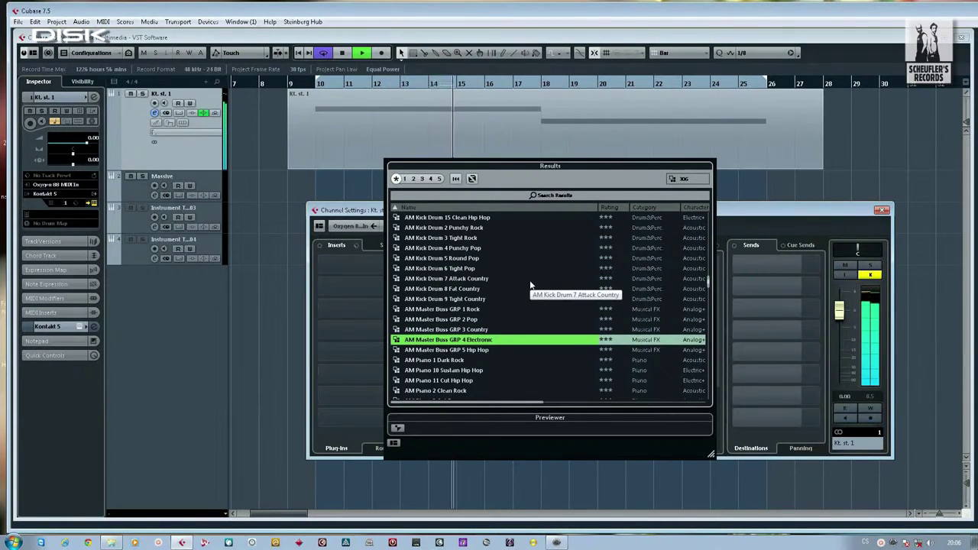
key(Down)
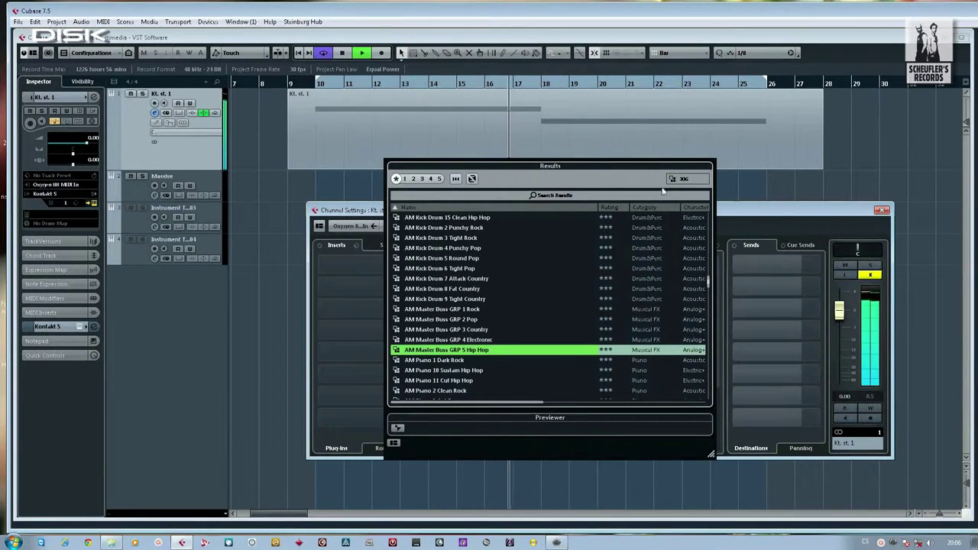
key(Return)
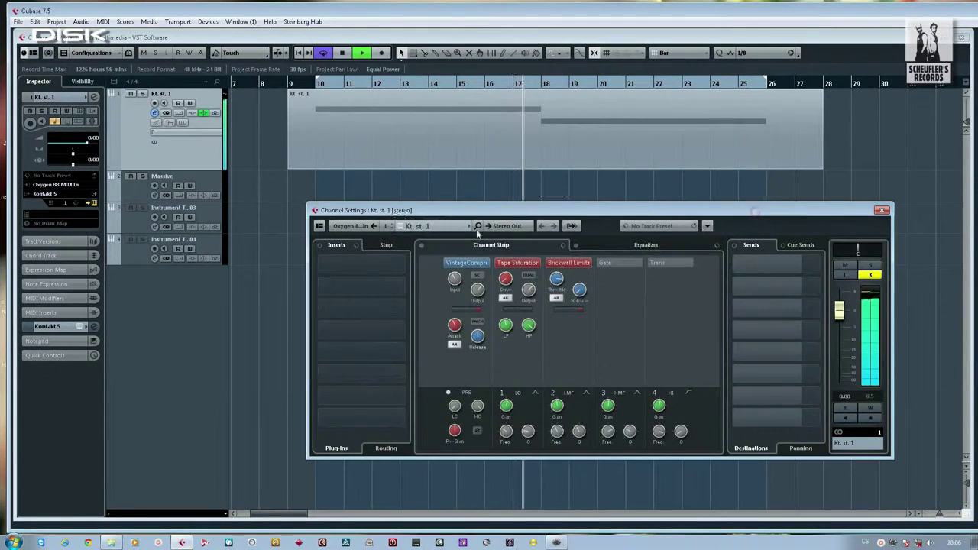
- Switch the channel strip bypass on and off again during playback and stop the transport
click(422, 247)
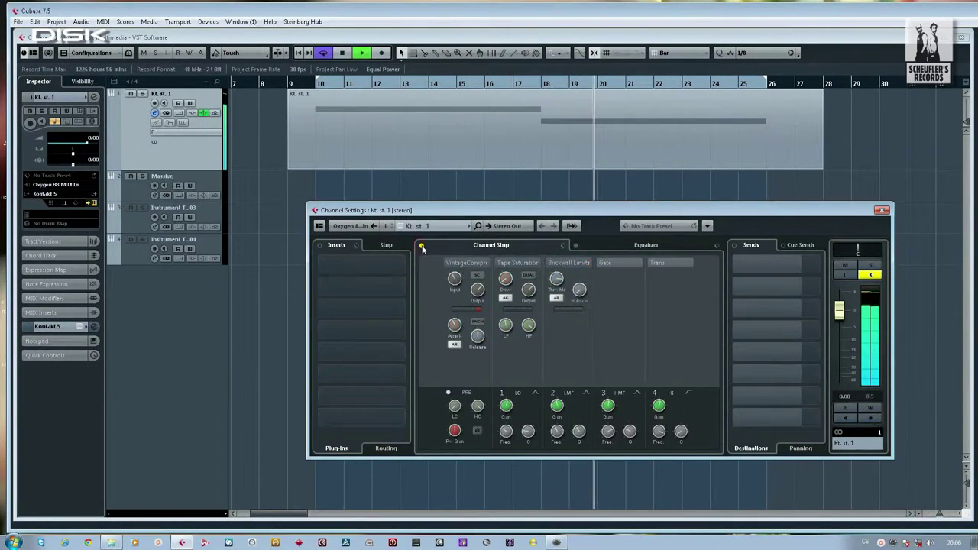
click(422, 247)
drag(434, 211, 428, 205)
key(space)
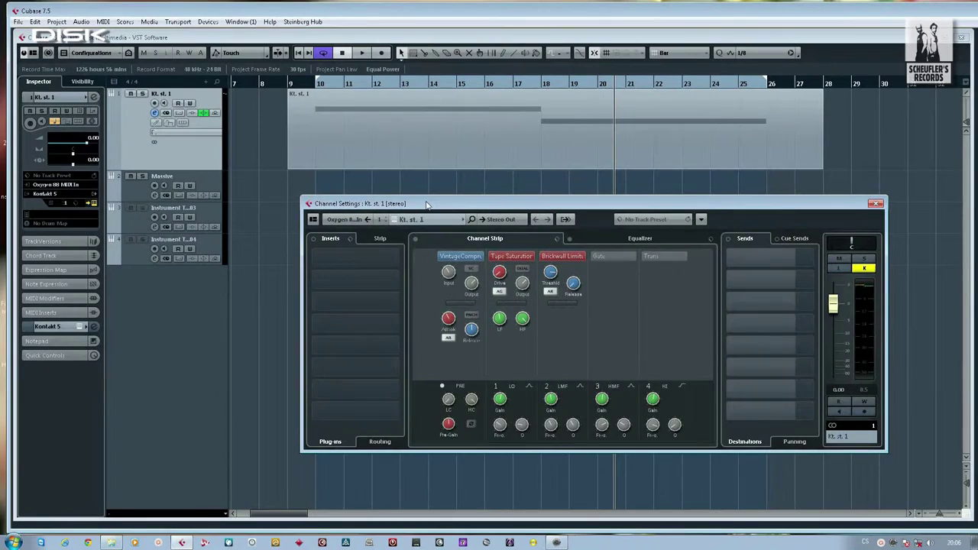